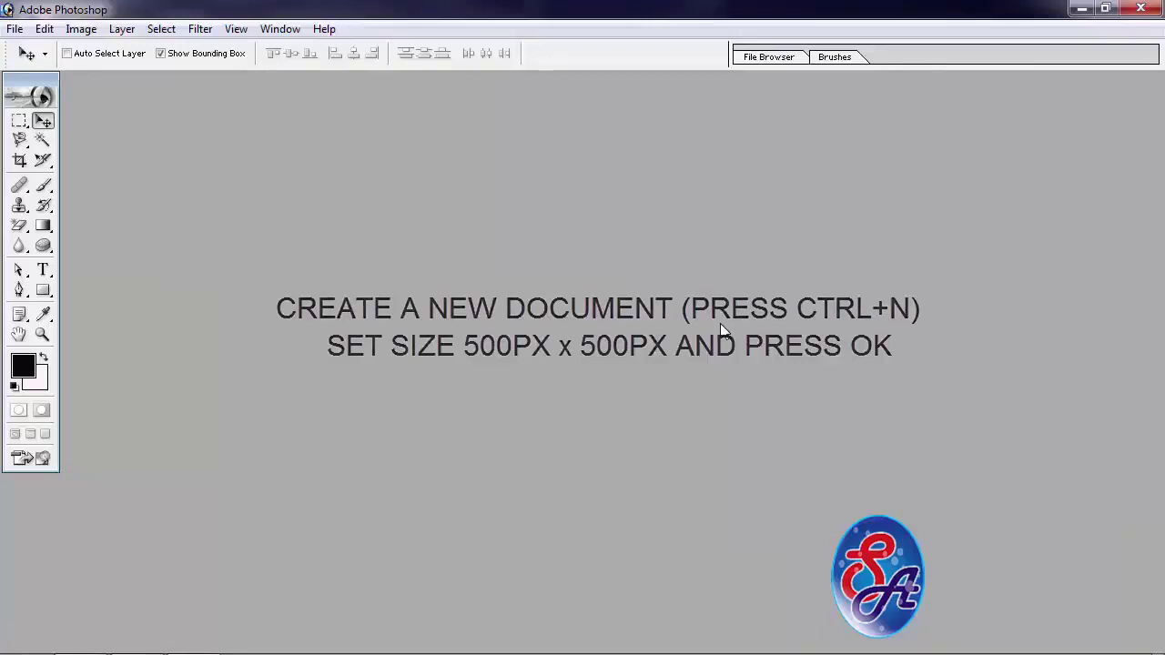
Step: Create Untitled-1, a blank white 500 × 500 pixel document at 72 pixels/inch
key(ctrl+n)
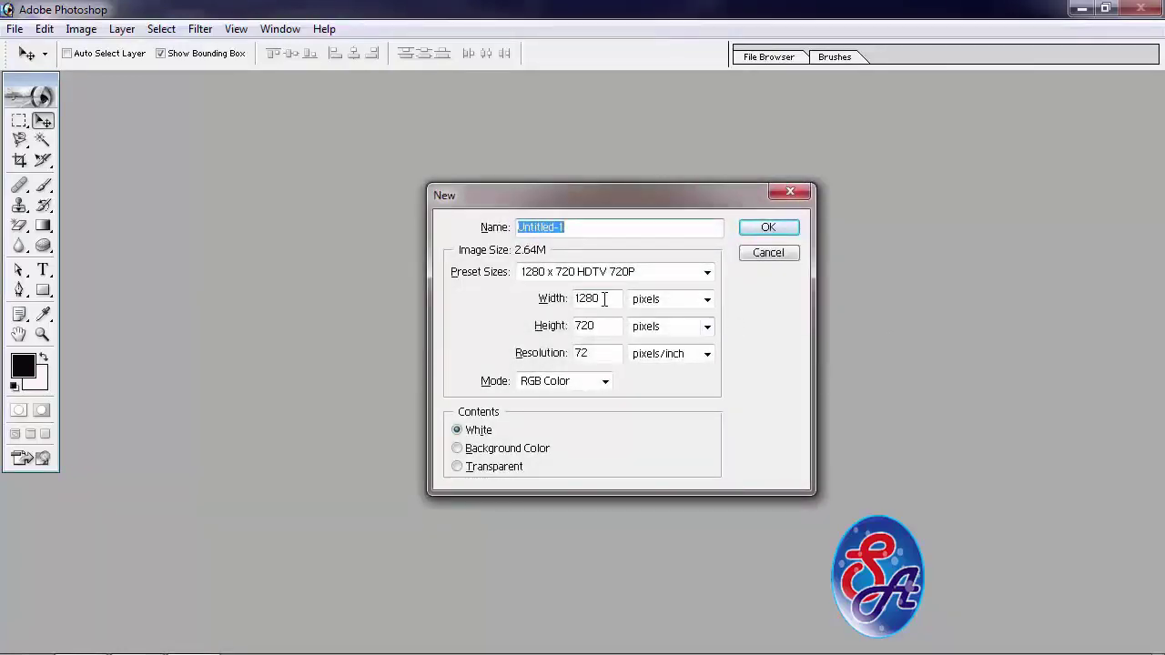
drag(605, 300, 562, 289)
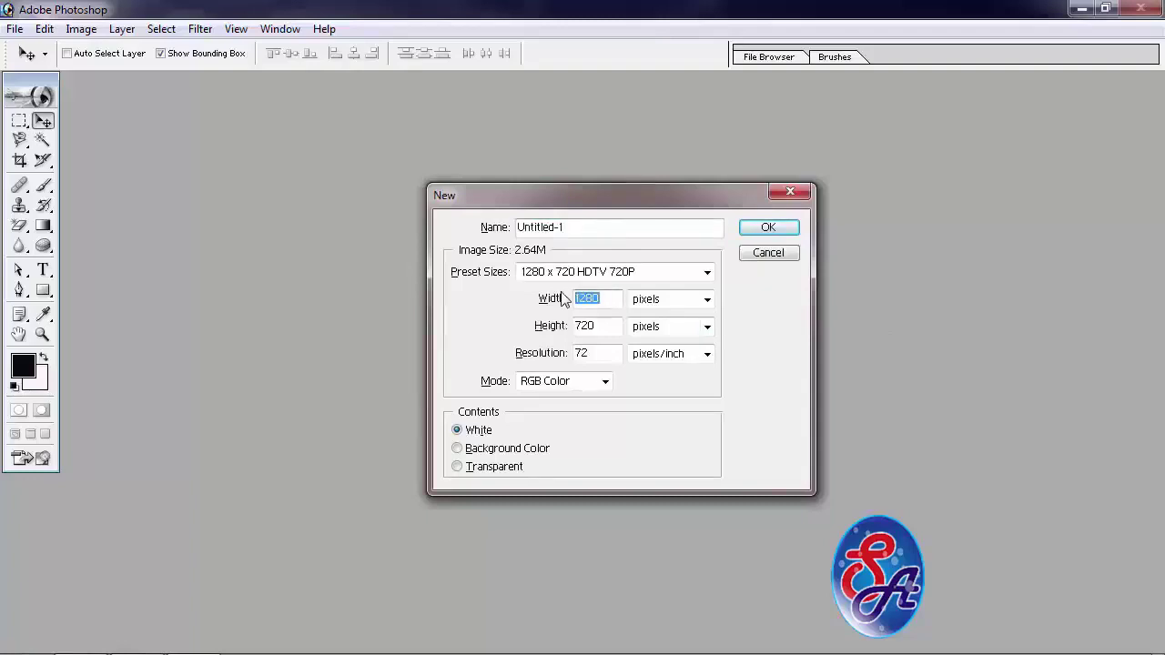
text(500)
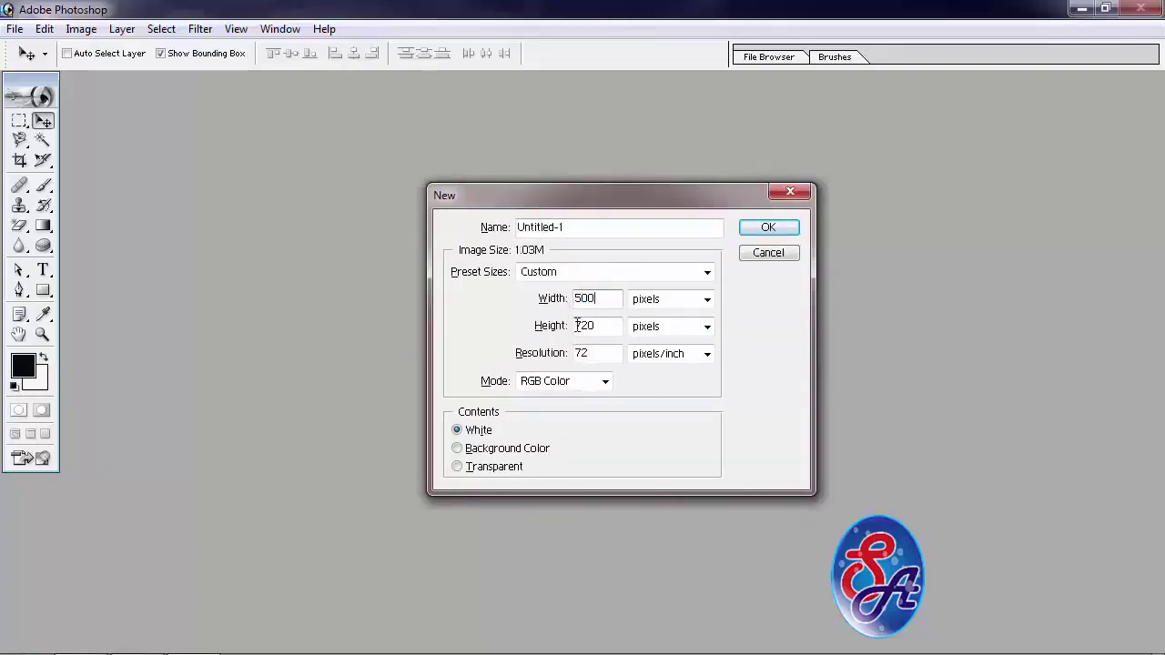
drag(602, 326, 577, 328)
key(BackSpace)
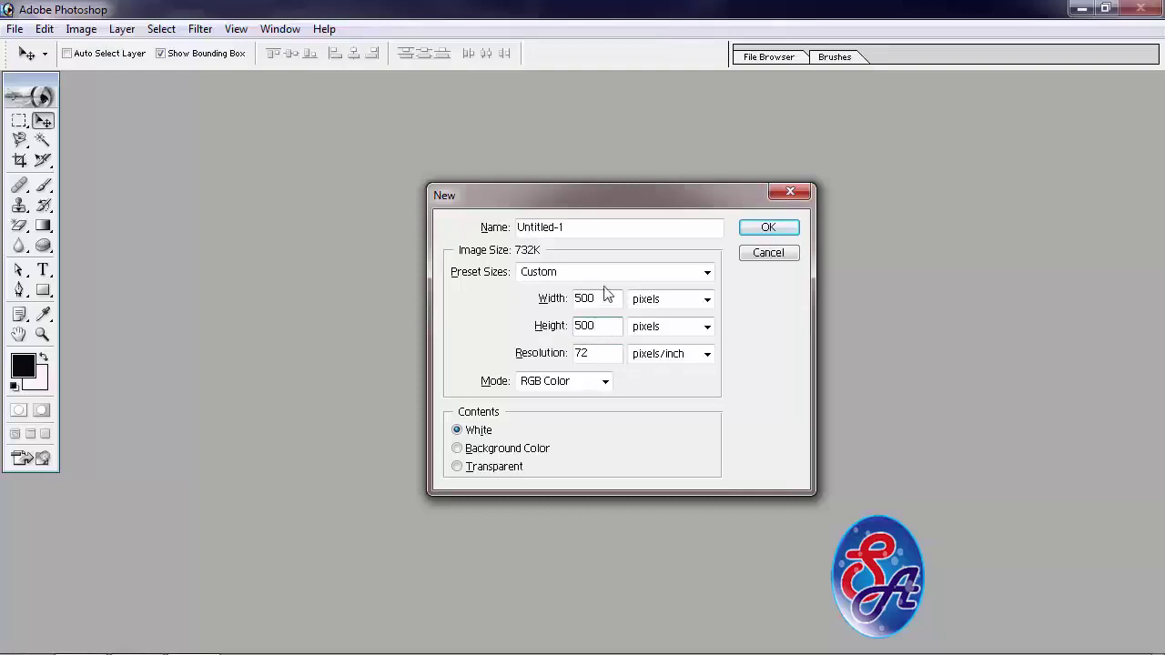
click(769, 231)
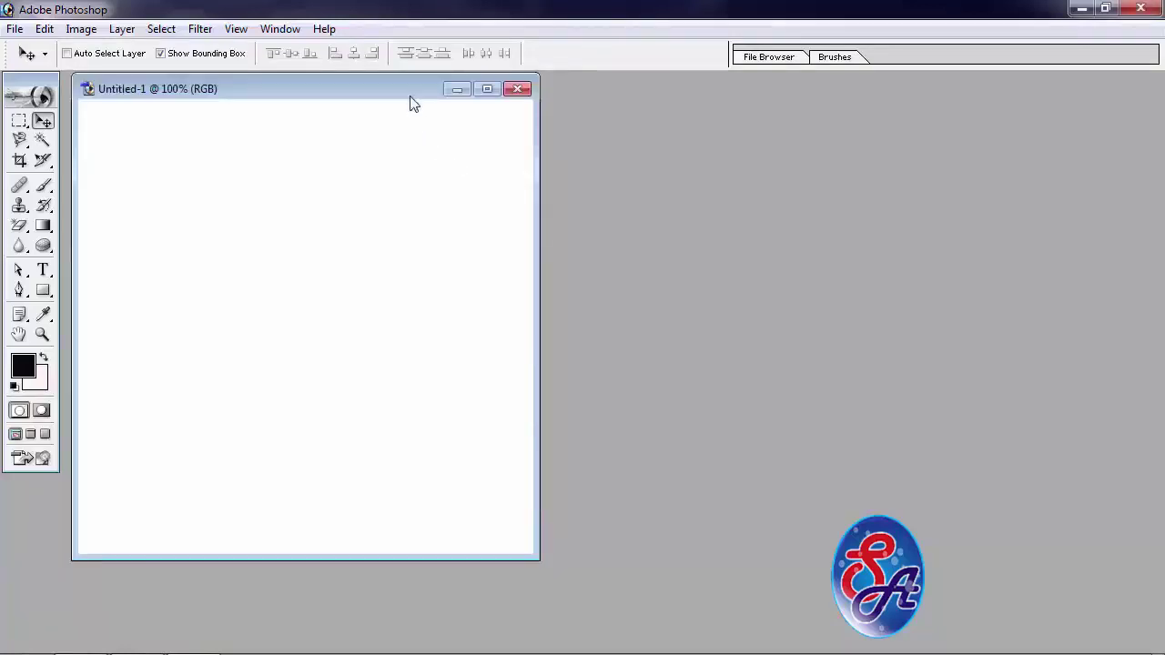
Step: Centre the document window and show the Layers palette, moved up beside the canvas
drag(411, 103, 663, 115)
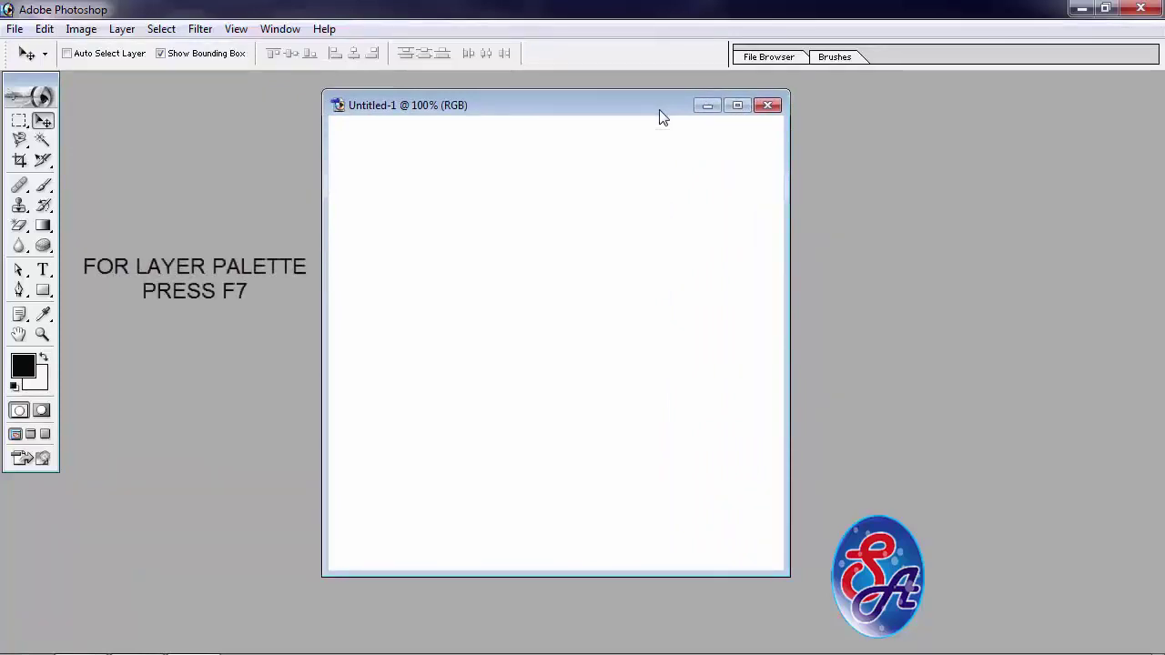
key(F7)
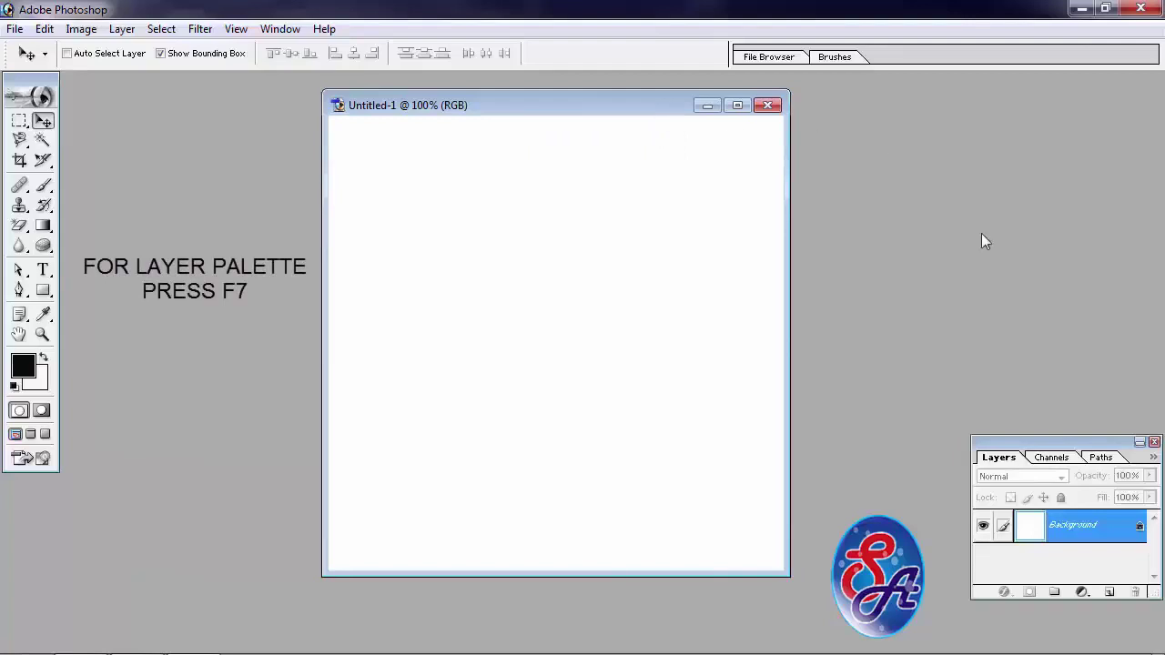
drag(1043, 446, 1008, 382)
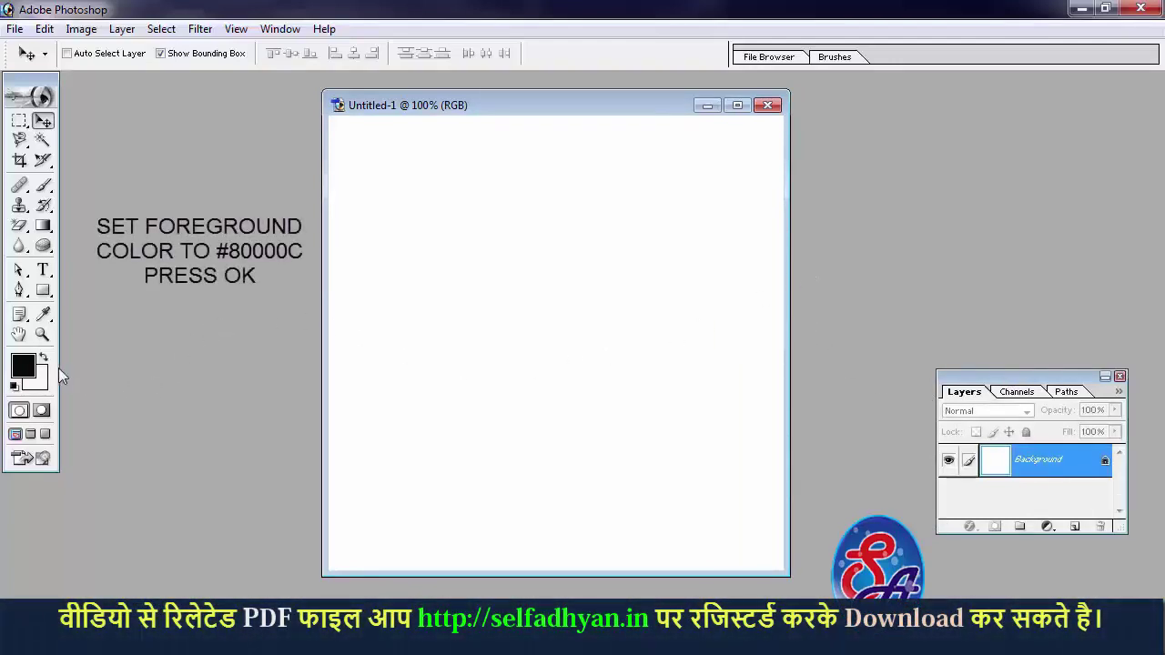
Step: Set the foreground colour to hex 80000c (R 128, G 0, B 12)
click(24, 373)
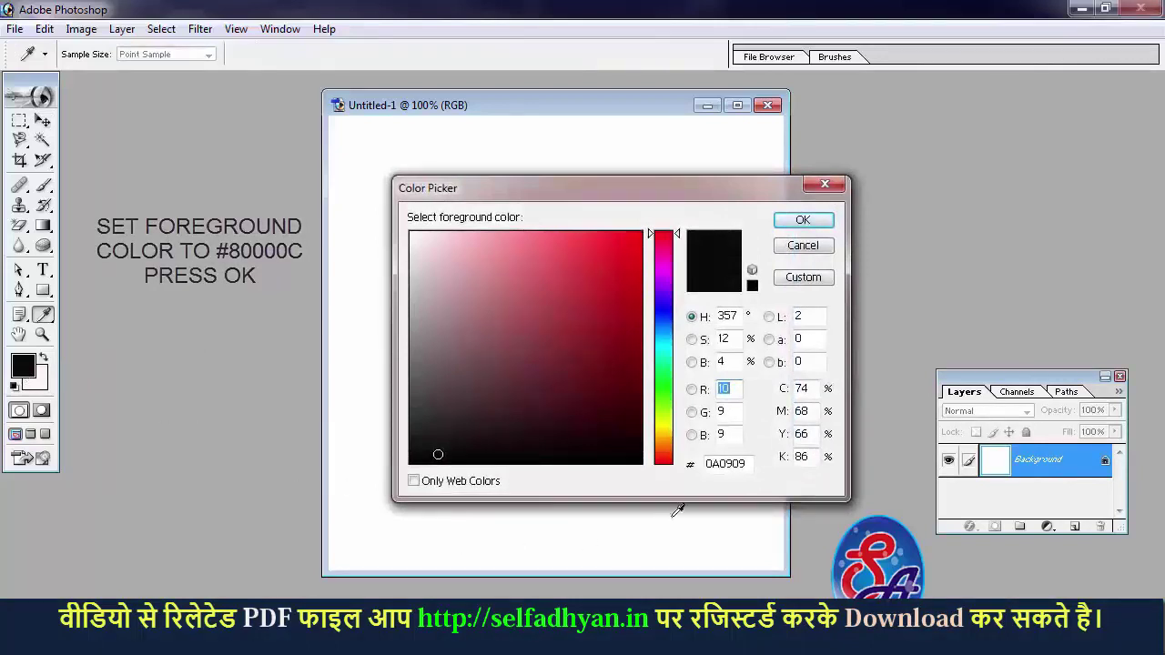
click(748, 463)
drag(747, 463, 659, 464)
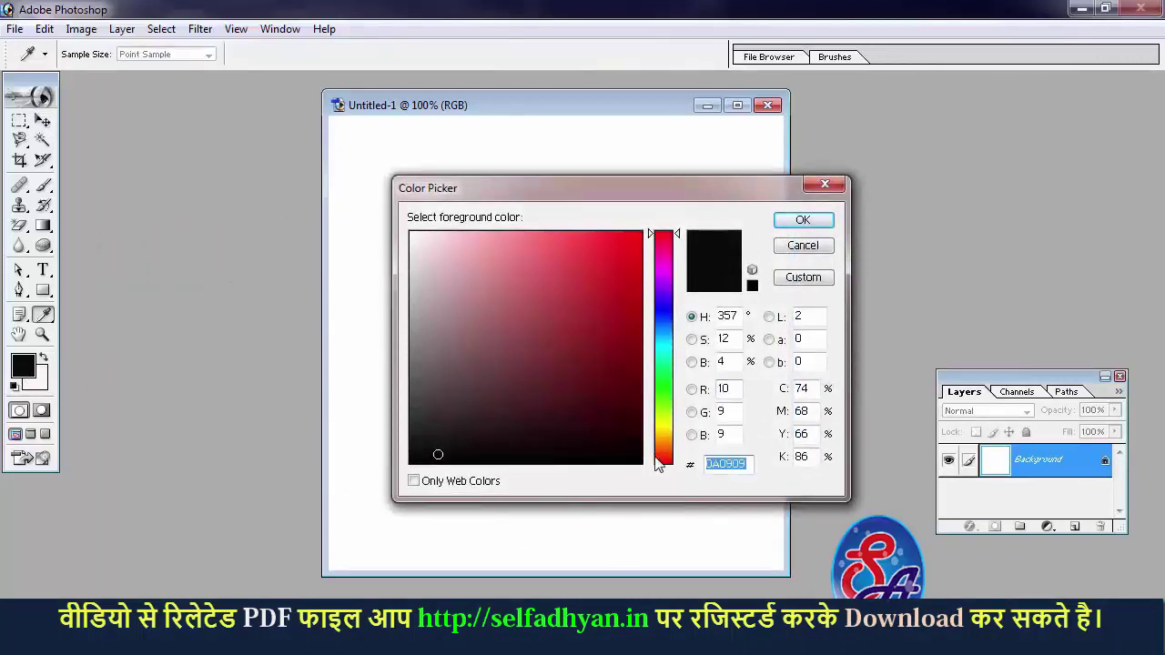
text(8)
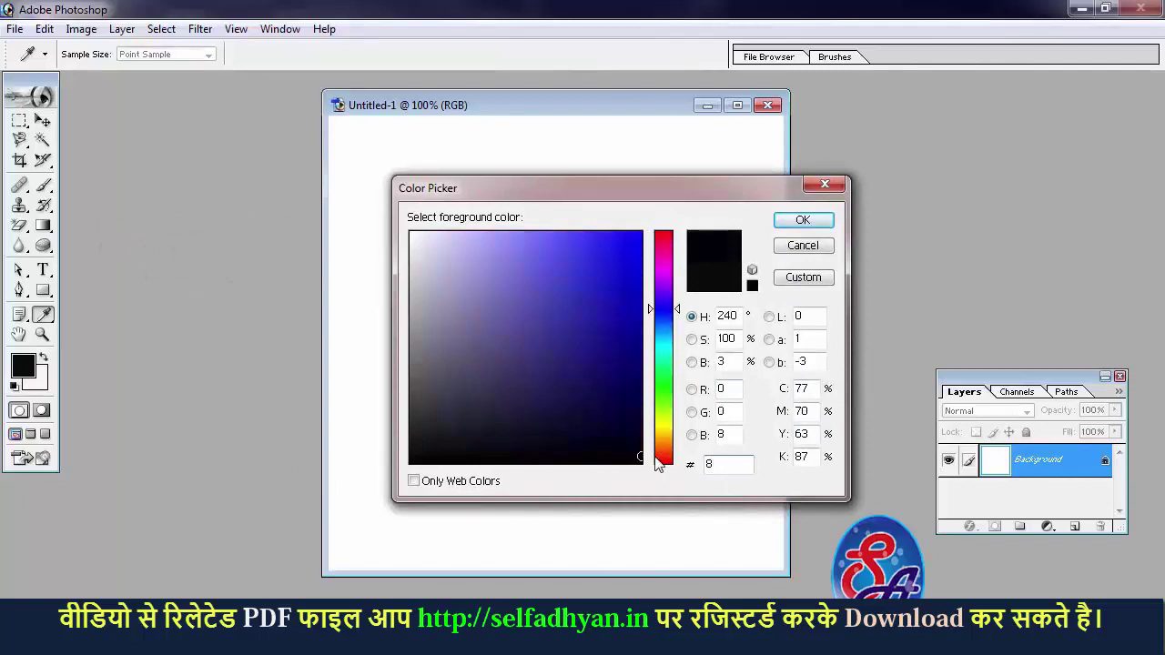
text(0000)
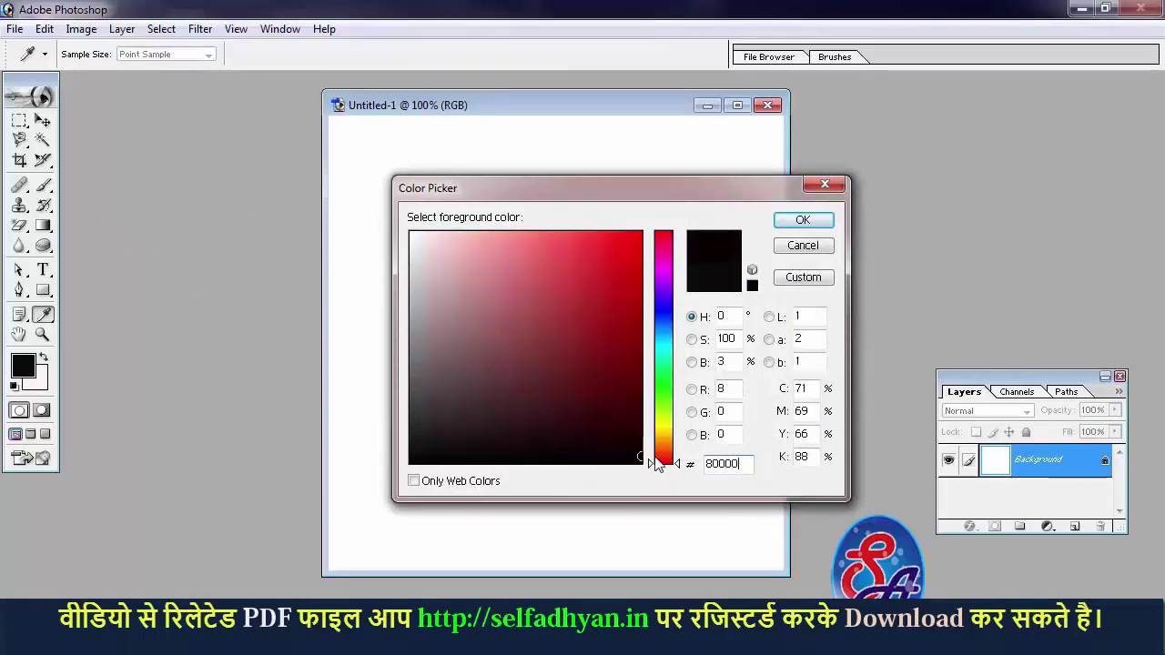
text(c)
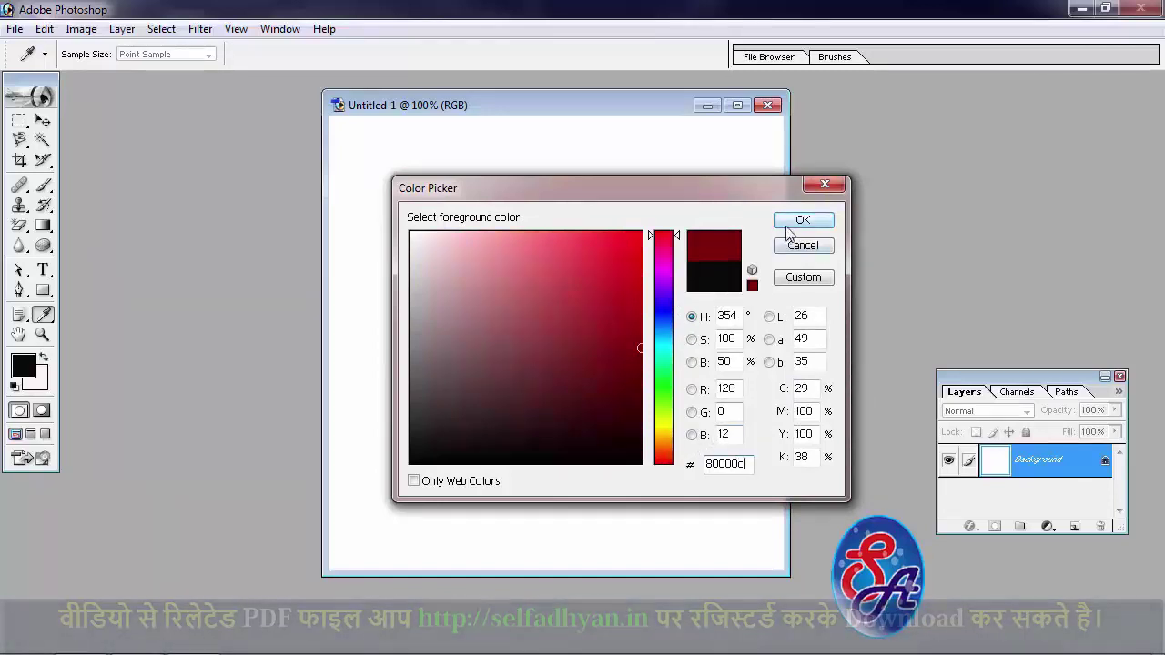
click(818, 224)
key(v)
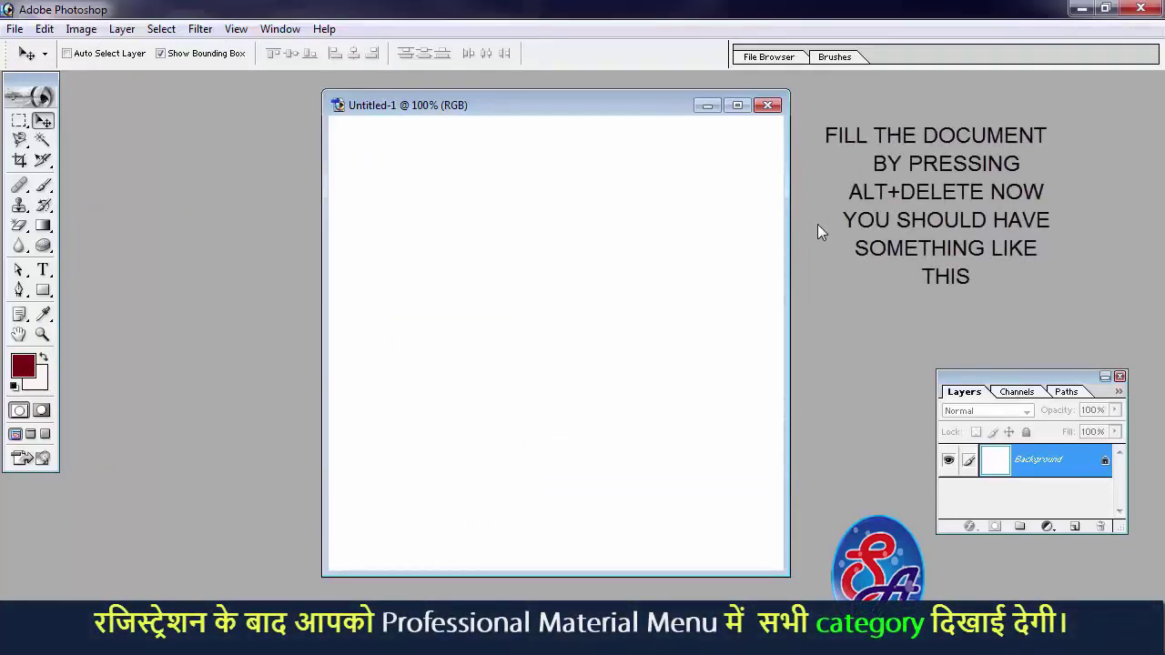
Step: Fill the Background with the 80000c red, then restore default black and white colours
key(alt+Delete)
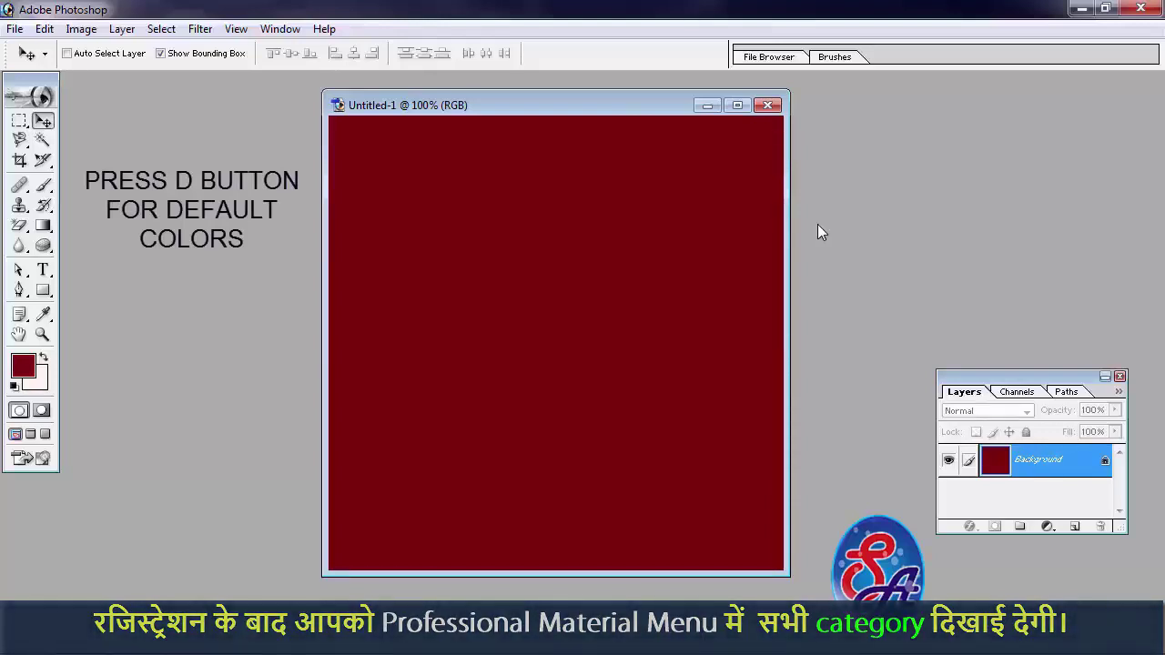
key(d)
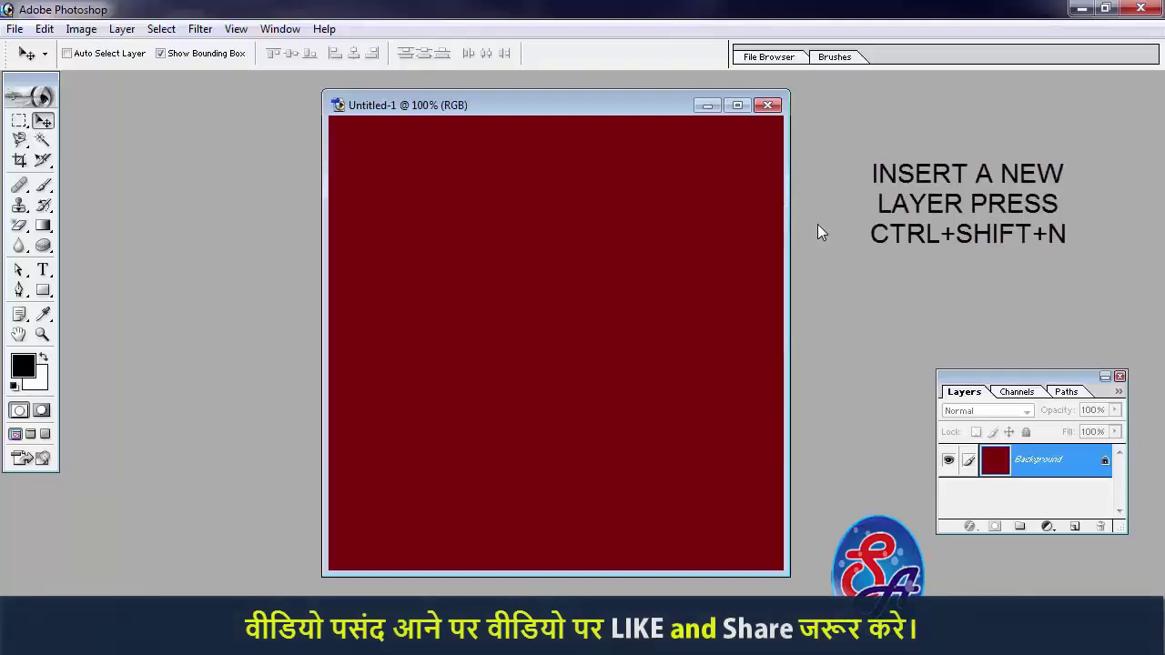
Step: Add a new empty Layer 1 through the New Layer dialog
key(ctrl+shift+n)
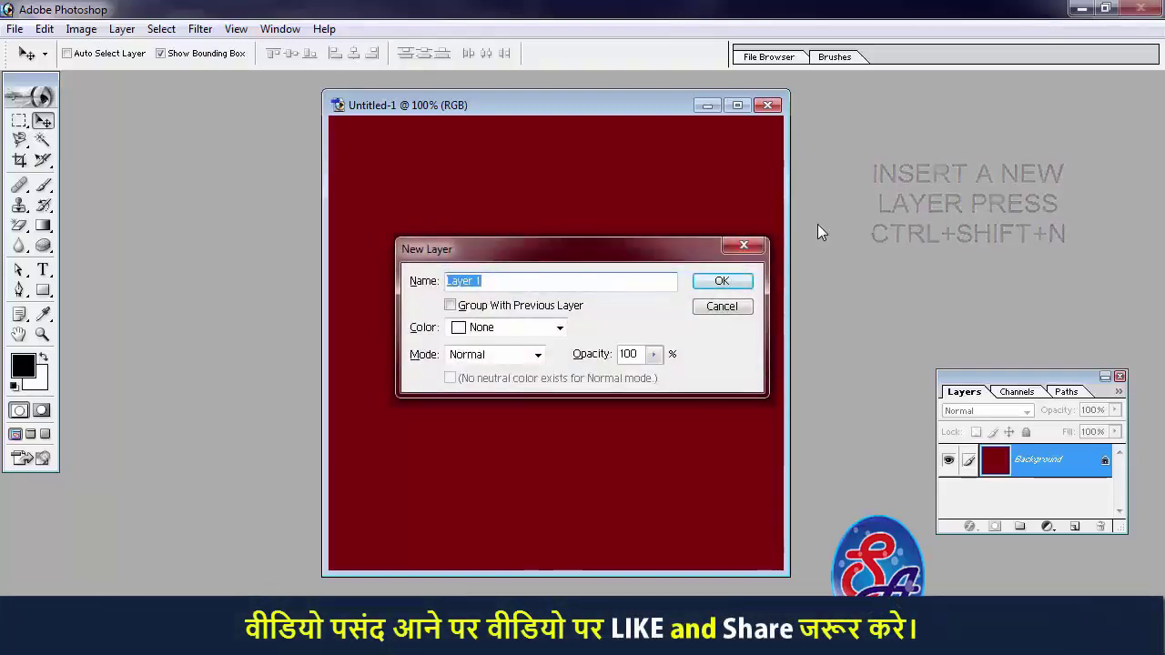
key(Return)
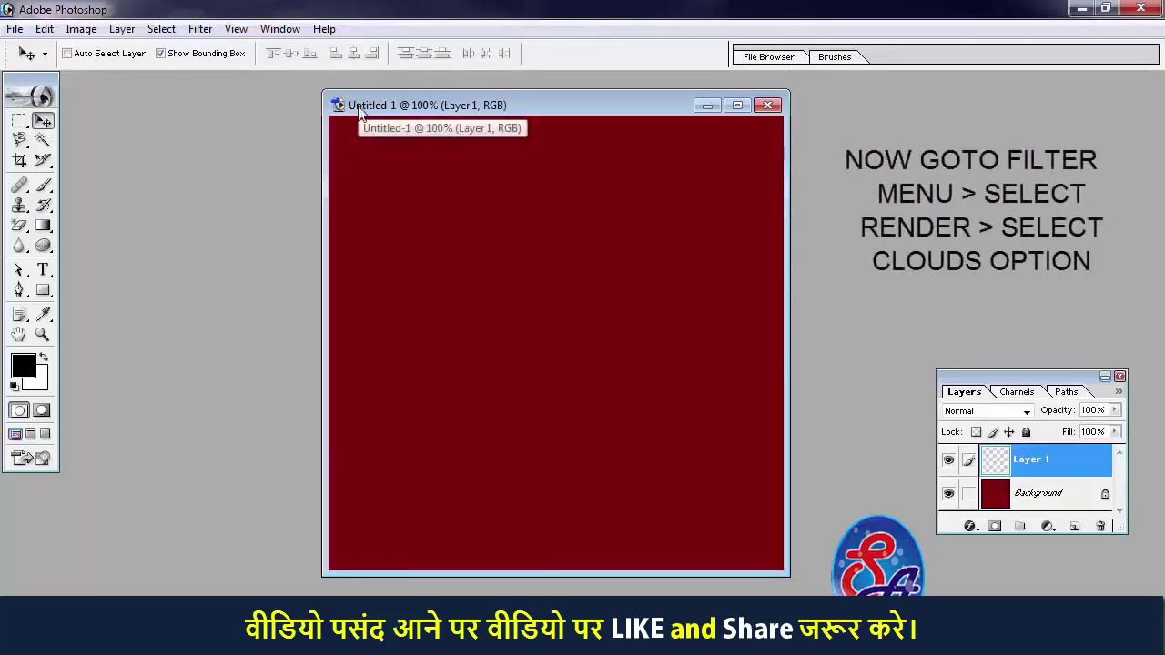
Step: Apply Filter > Render > Clouds to Layer 1
click(200, 28)
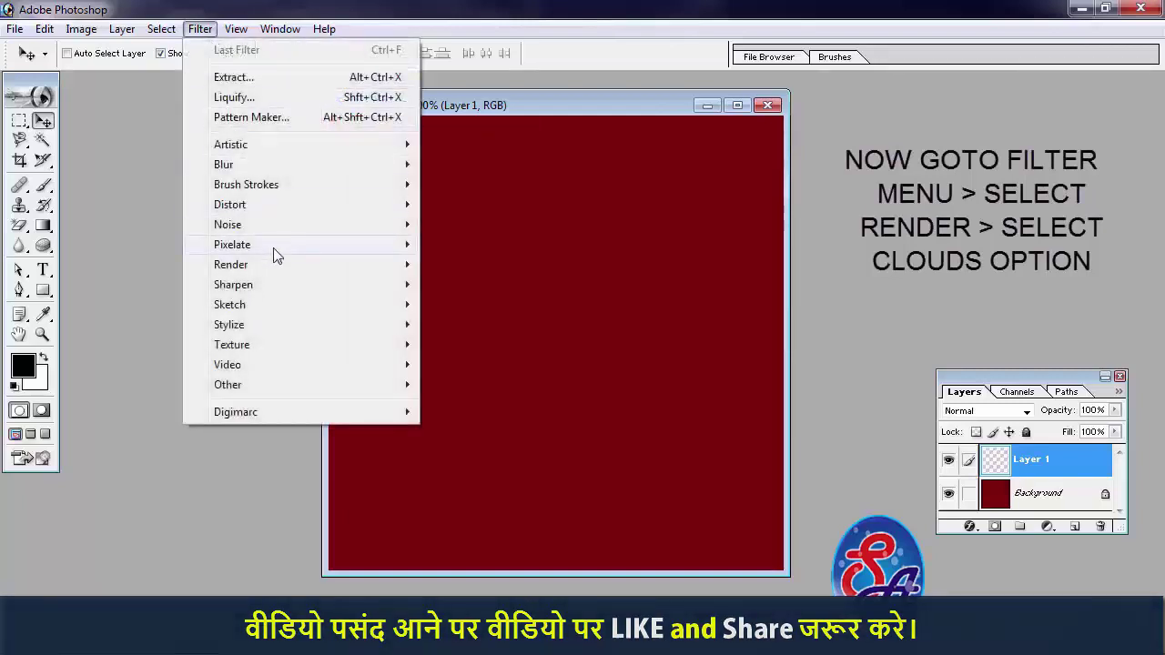
mouse_move(230, 264)
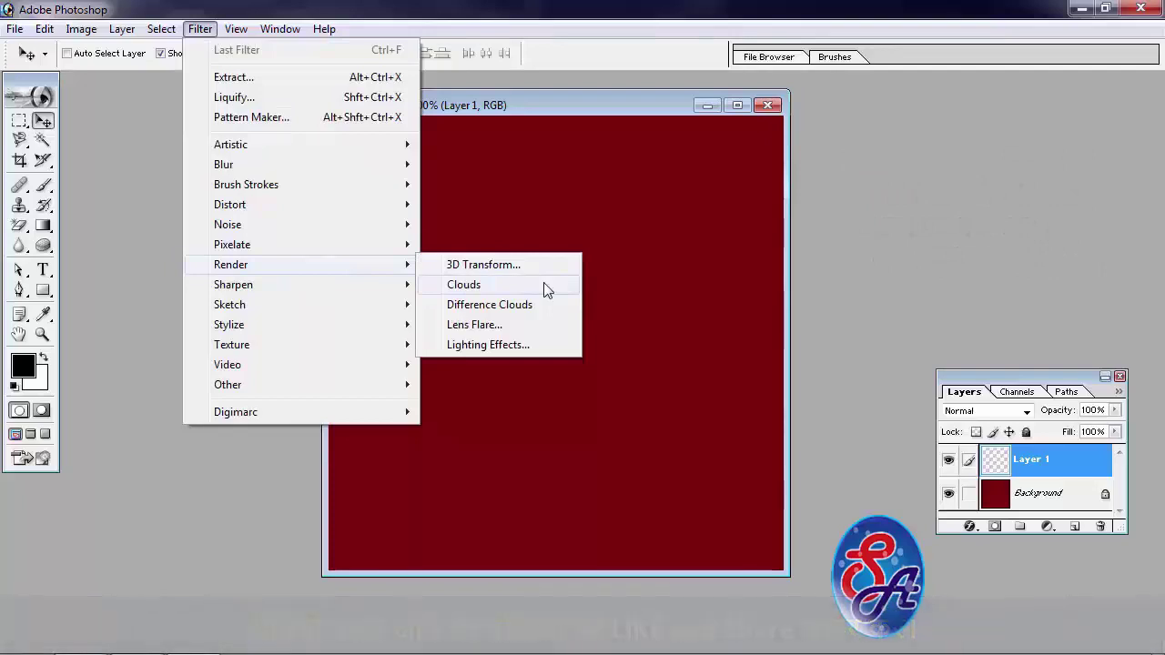
click(543, 284)
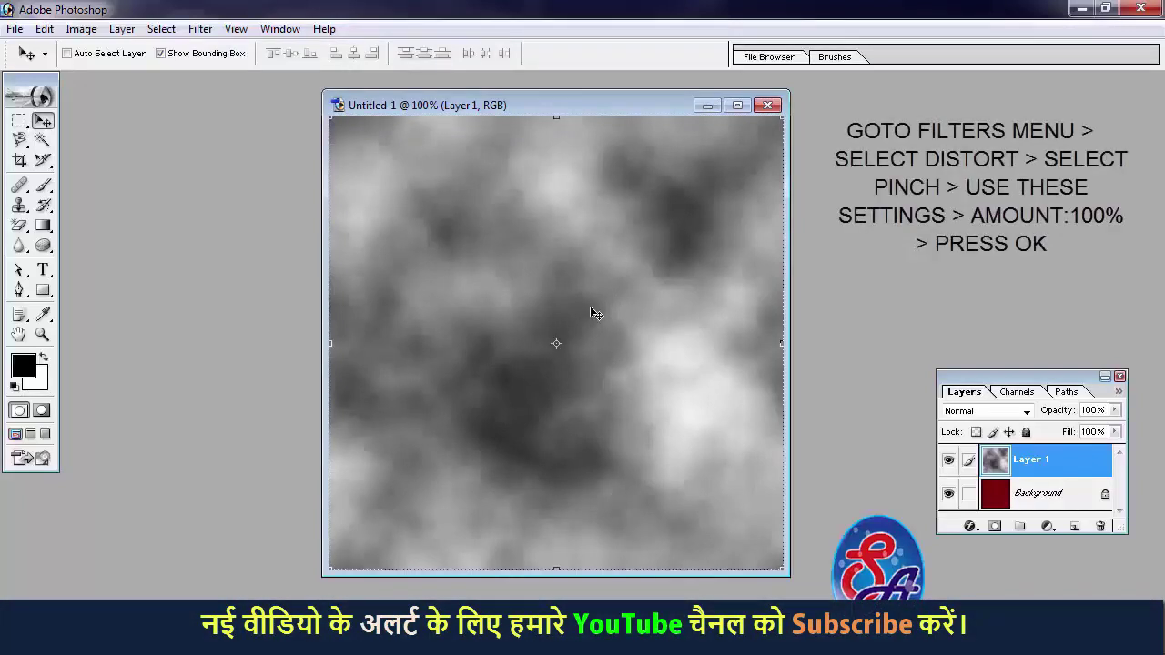
Step: Apply a Pinch distortion at Amount 100% to the clouds, then repeat it once
click(200, 29)
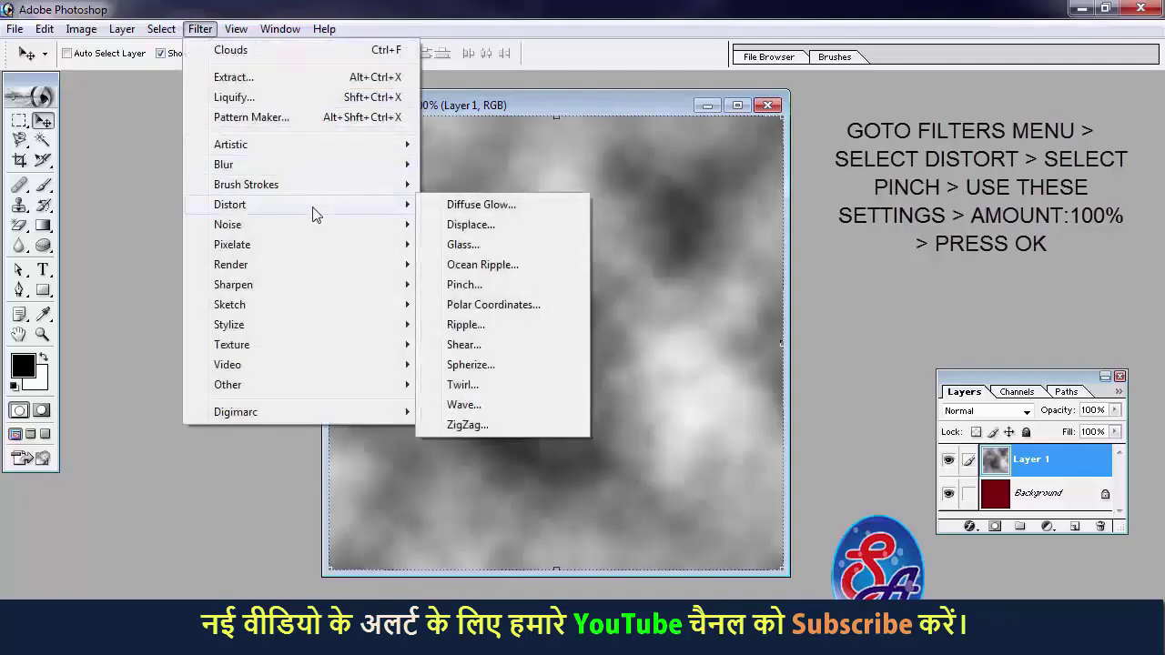
mouse_move(230, 204)
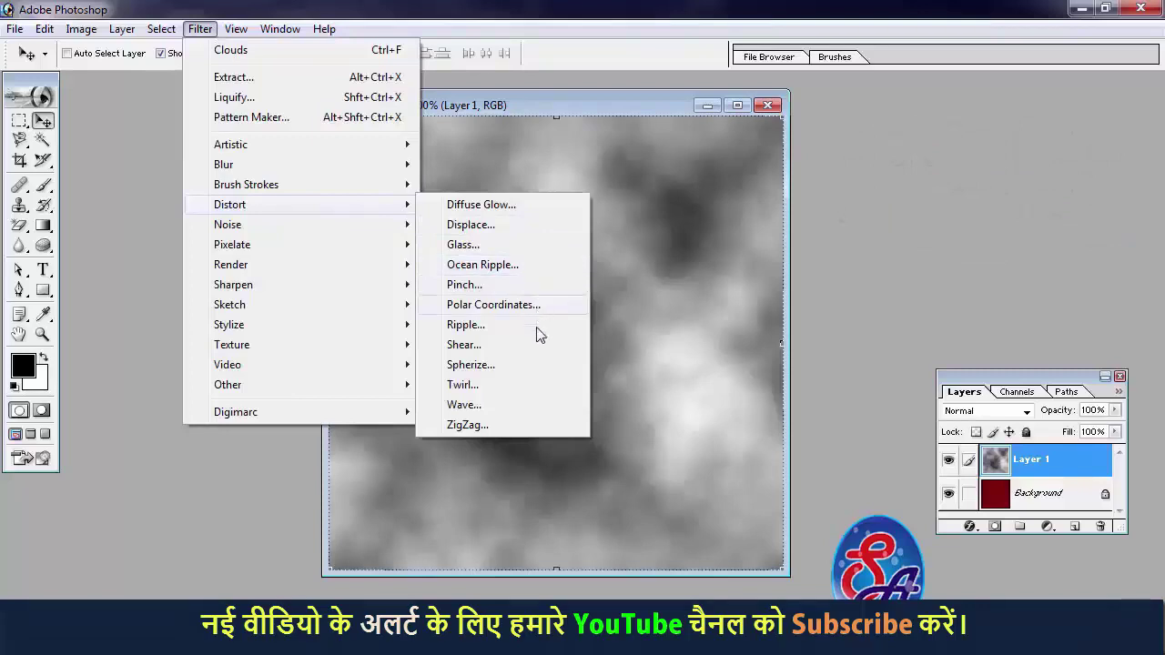
click(464, 285)
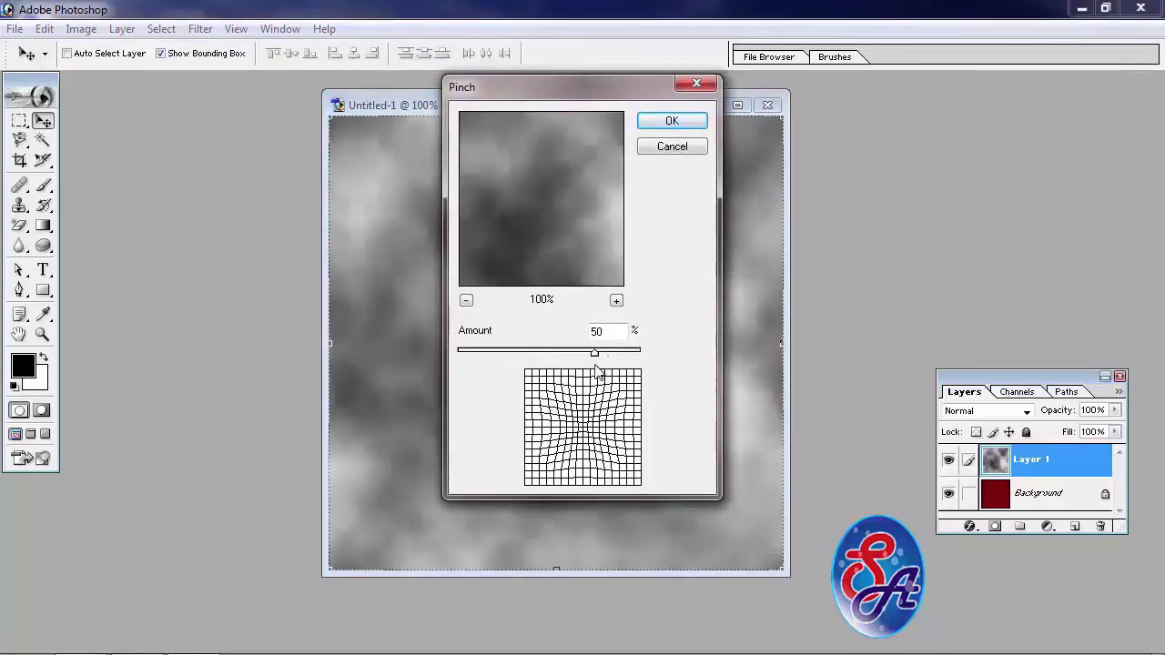
drag(596, 355, 661, 353)
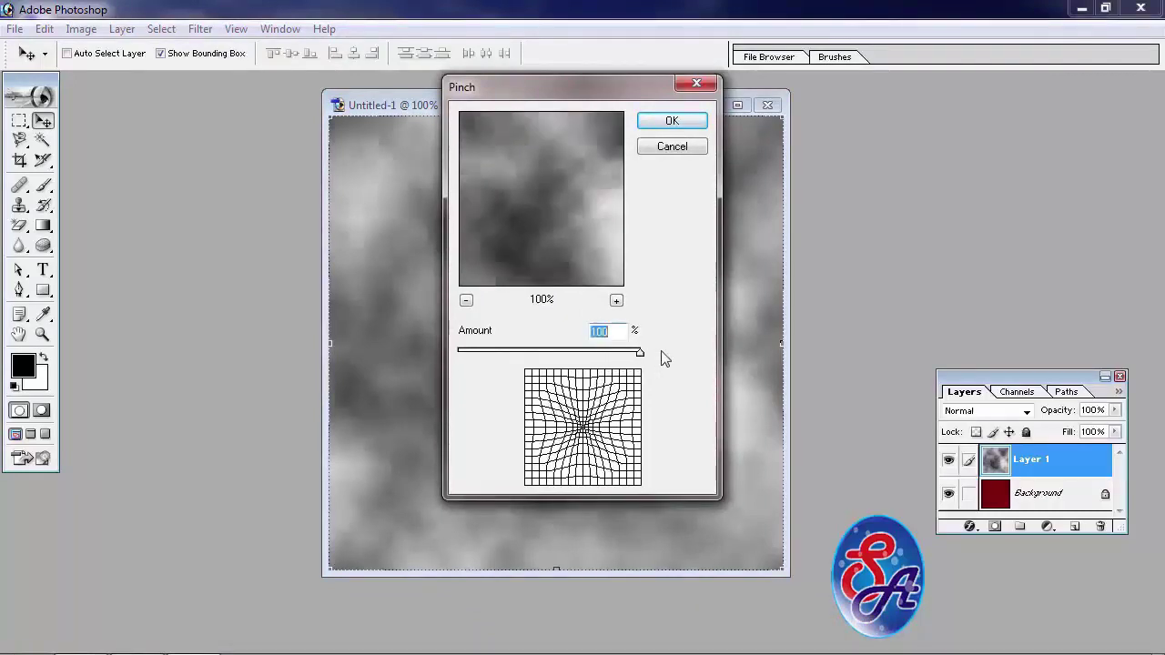
click(674, 124)
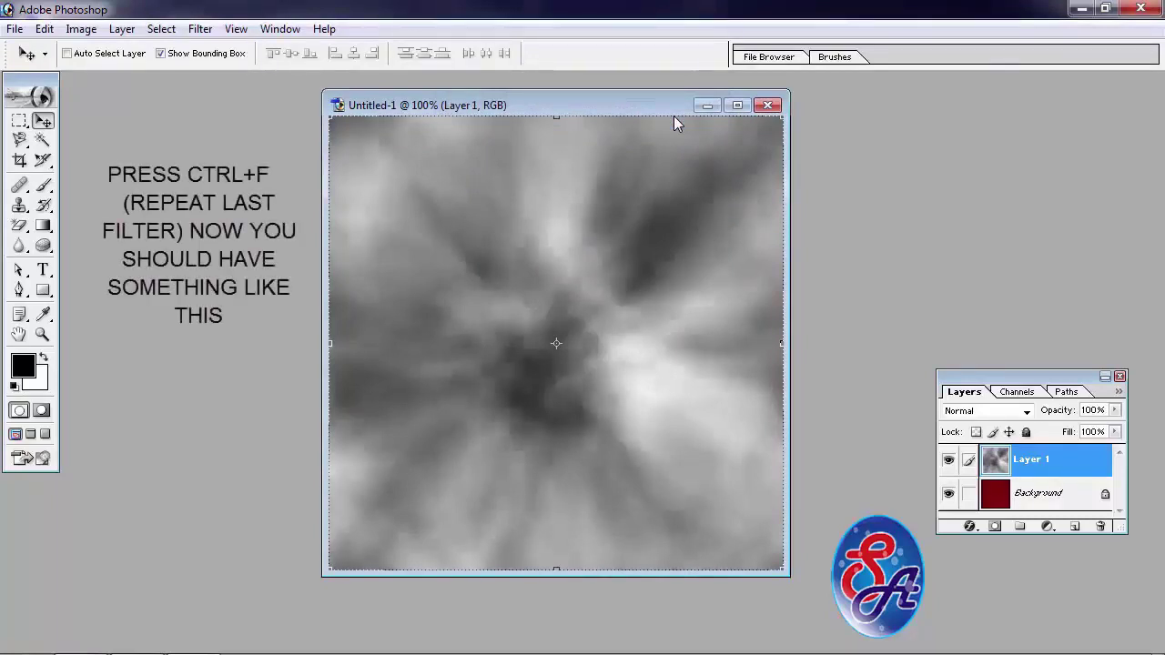
key(ctrl+f)
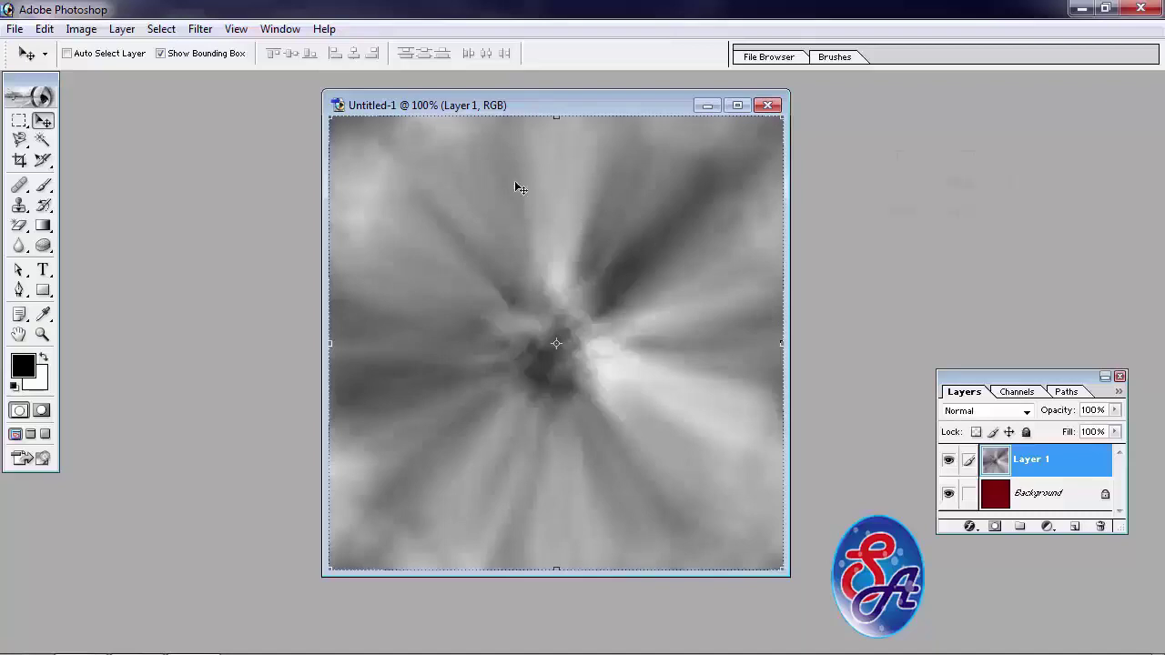
Step: Apply an Omni Lighting Effects light with Intensity 39, Gloss 17, Material 67, Exposure 10
click(201, 29)
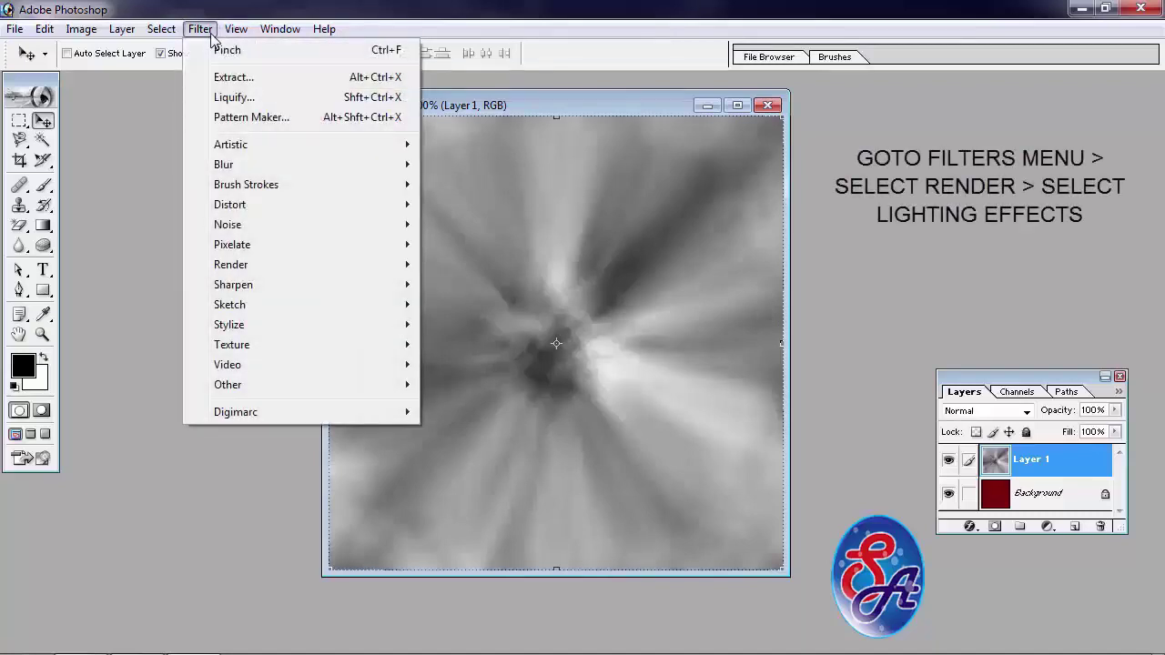
mouse_move(231, 265)
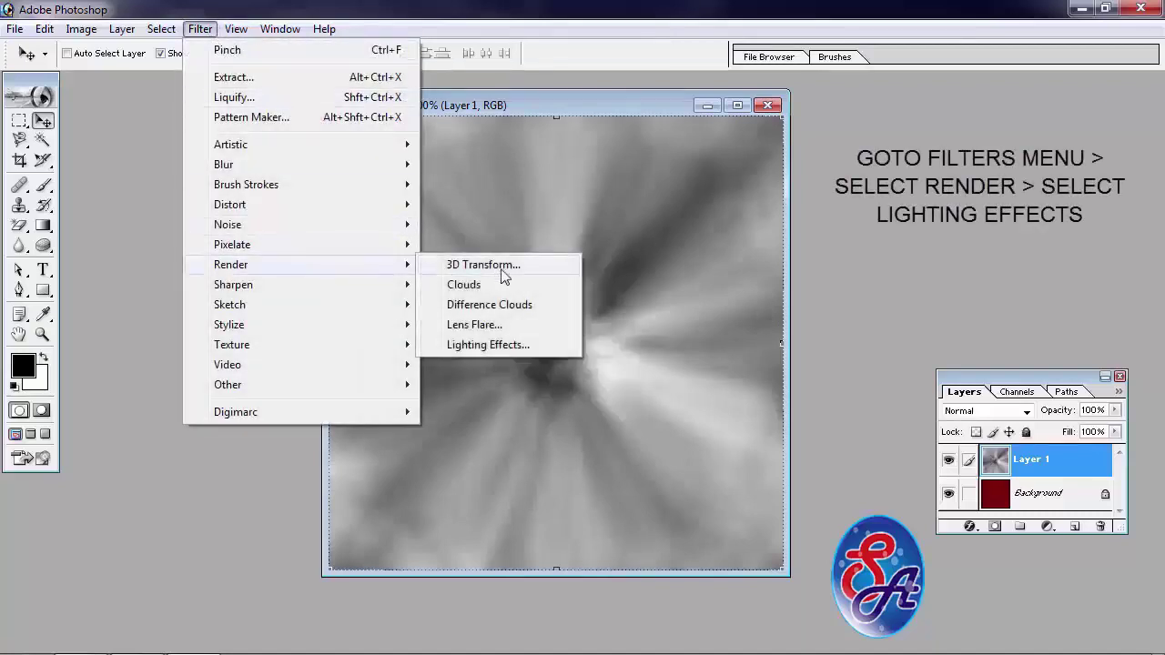
click(555, 349)
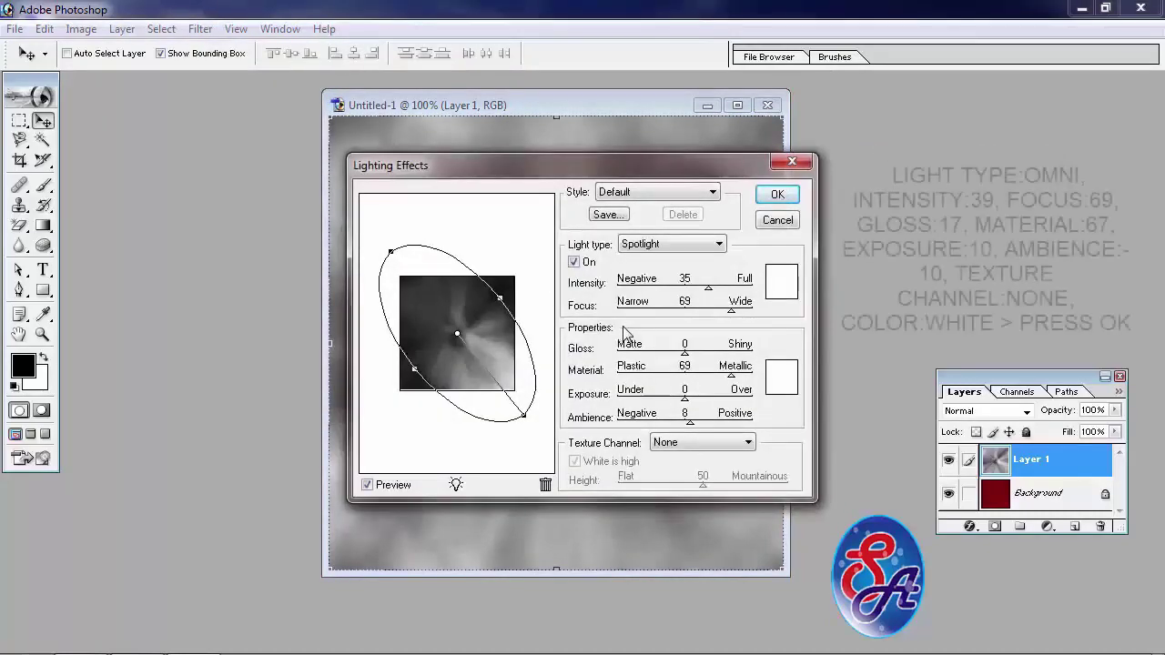
click(718, 244)
click(694, 270)
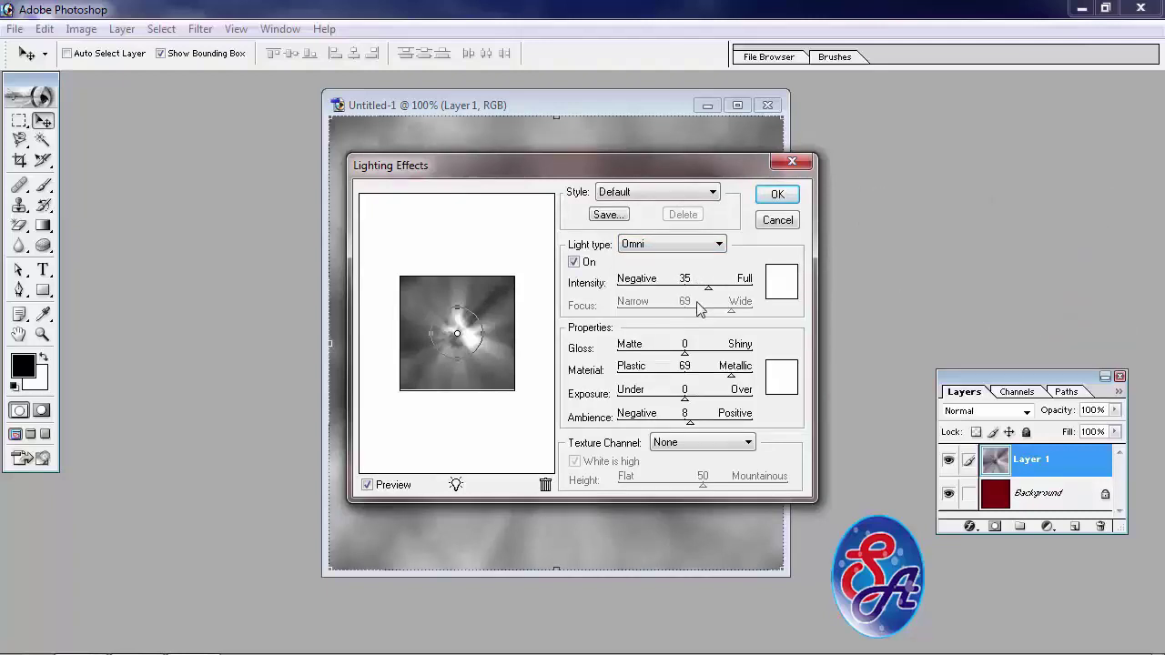
drag(708, 290, 712, 290)
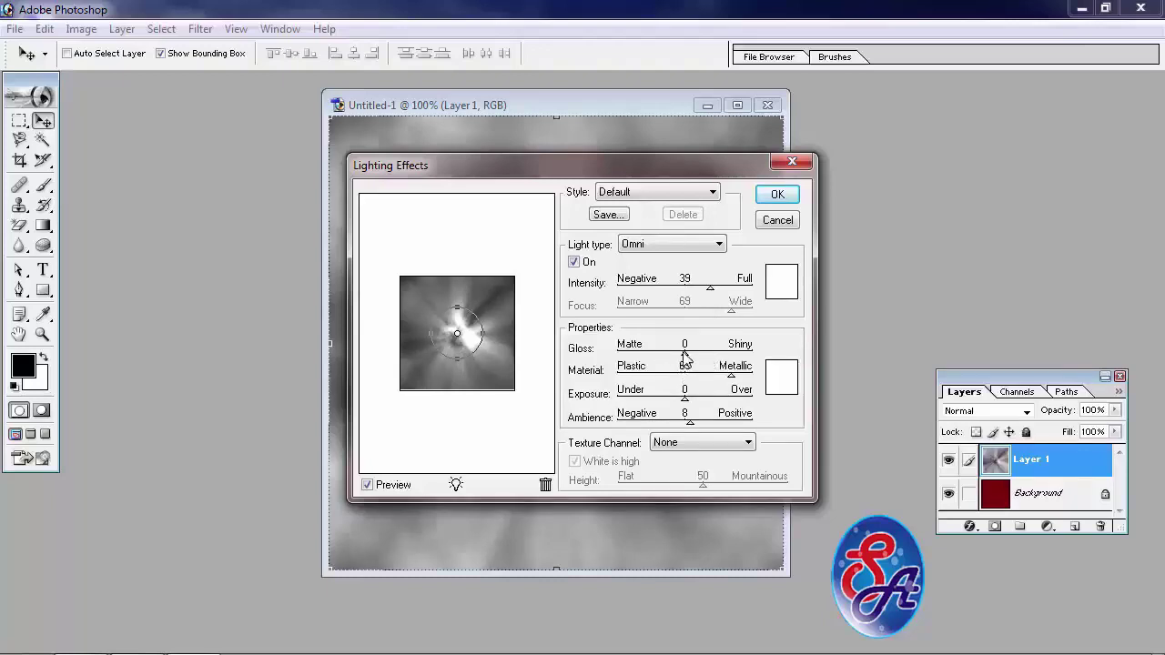
drag(685, 352, 696, 357)
drag(687, 398, 693, 399)
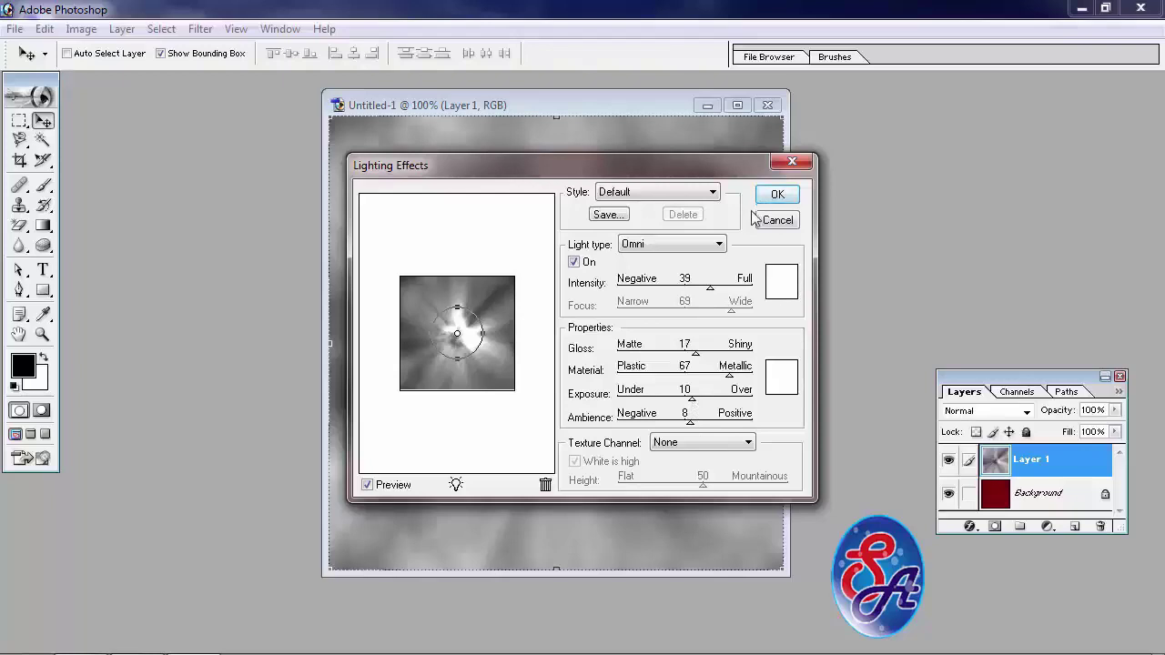
click(777, 196)
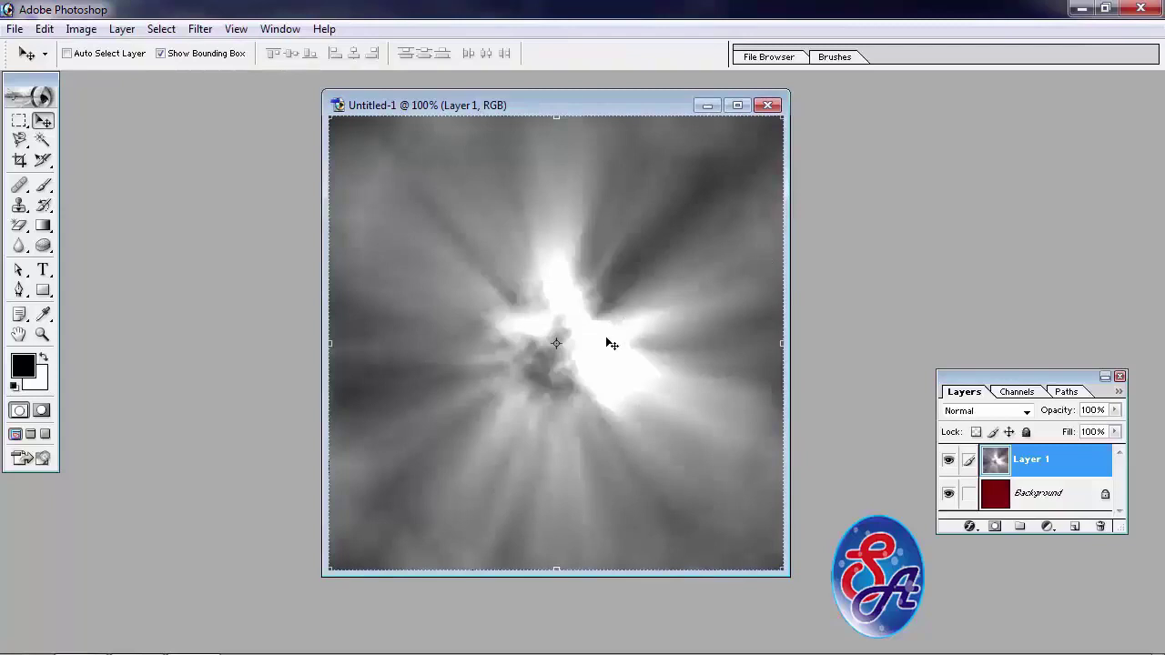
Step: Apply the Sketch > Chrome filter to Layer 1 with Detail 4 and Smoothness 7
click(202, 30)
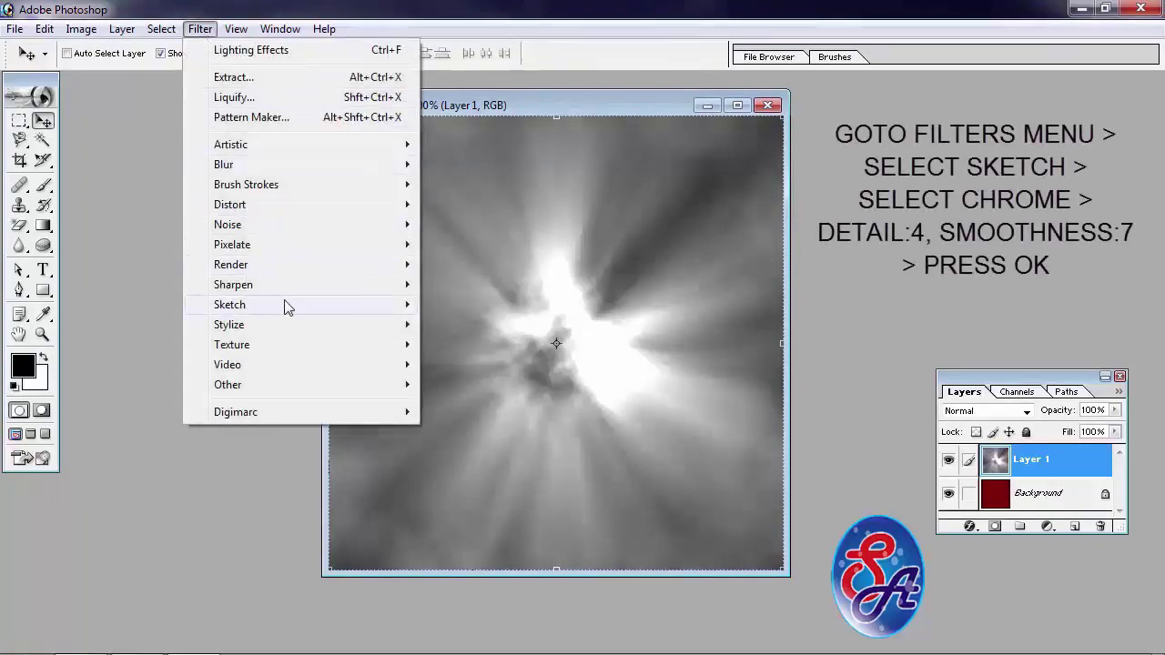
mouse_move(230, 305)
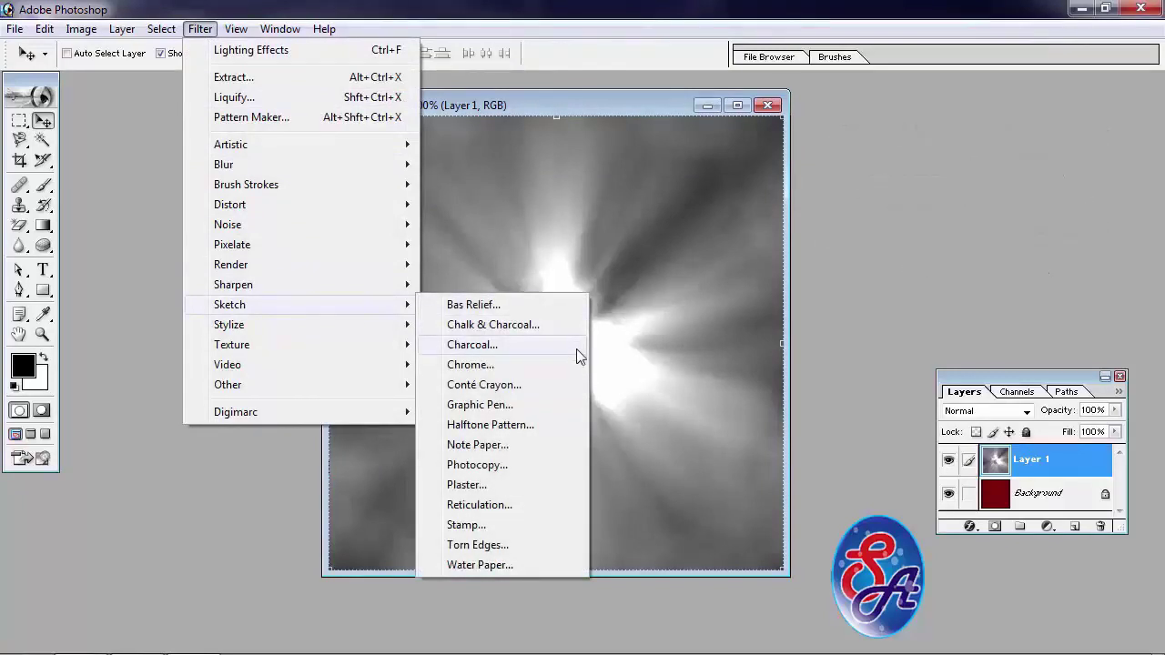
click(544, 364)
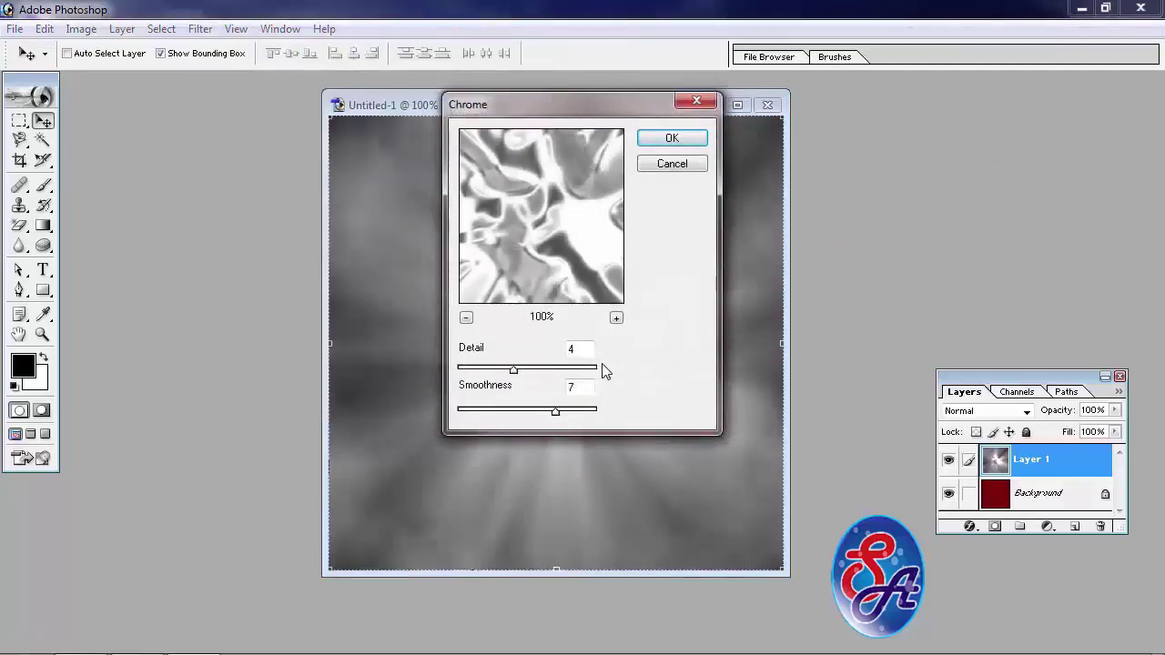
click(685, 142)
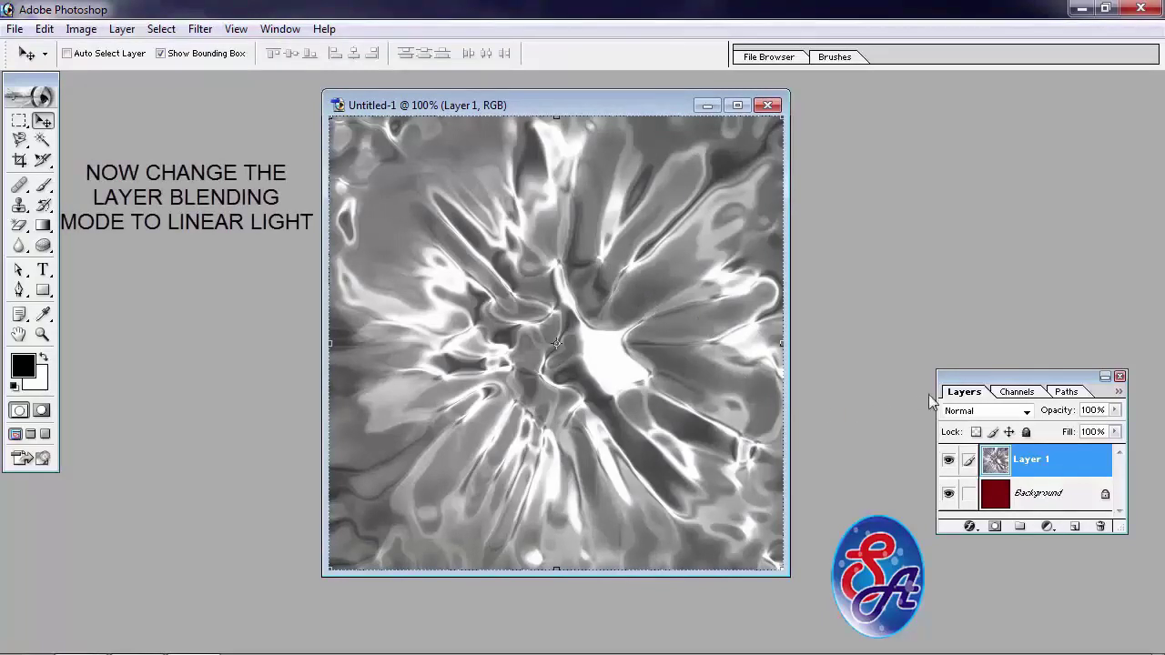
Step: Set Layer 1's blending mode to Linear Light
click(1026, 417)
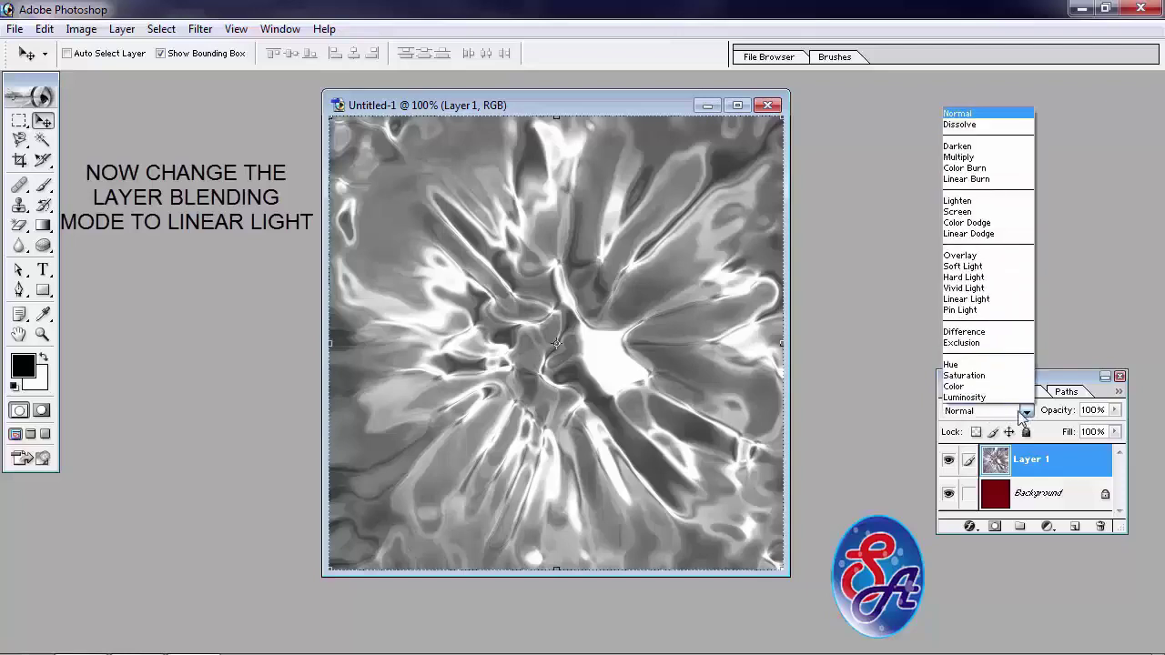
click(1026, 299)
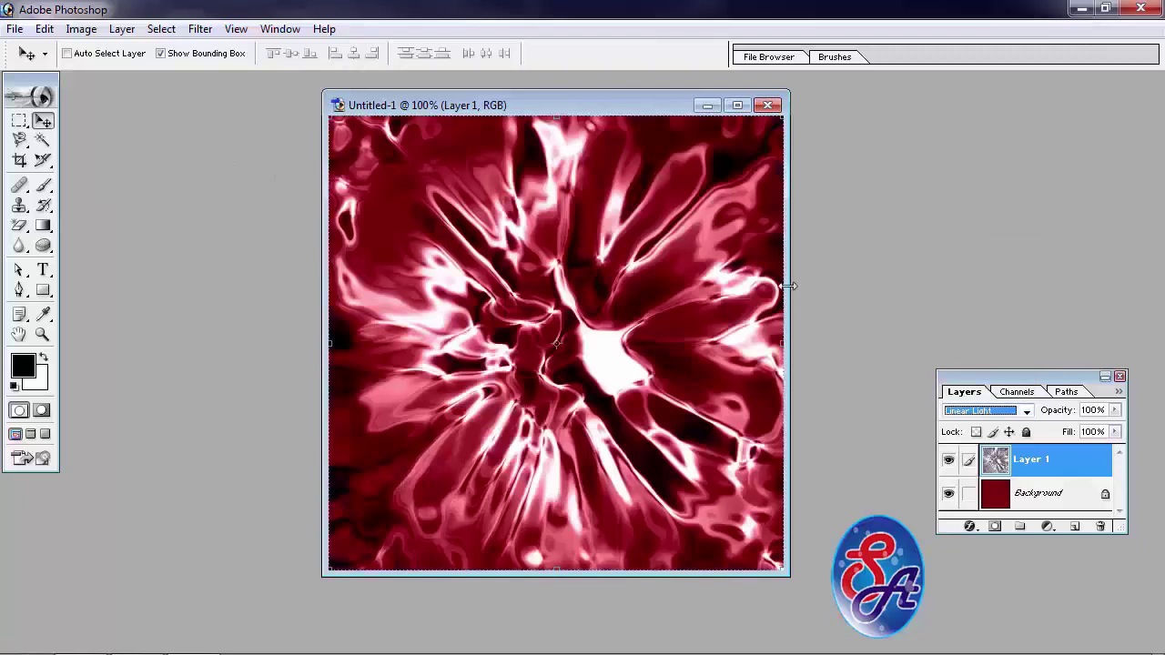